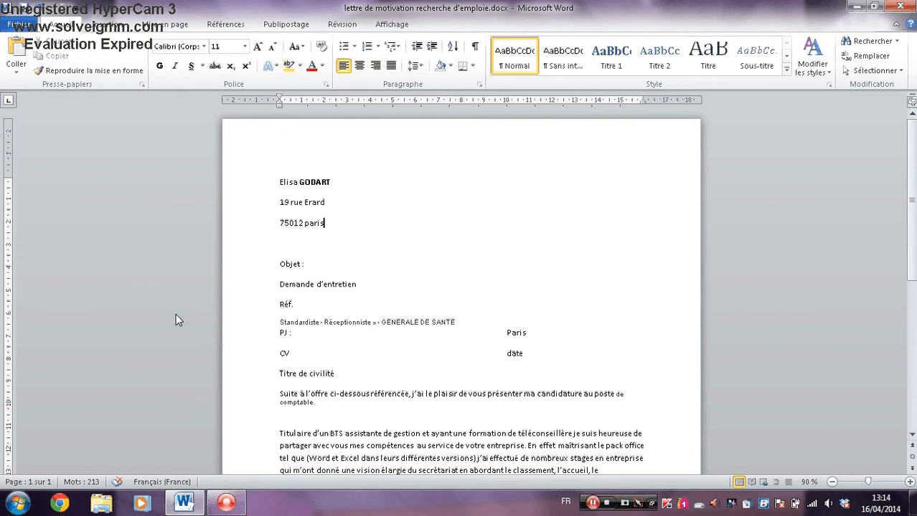
# Indent the blank line below the sender's address with tab stops so it aligns with "Paris" and "date".
pyautogui.press('Down')
pyautogui.press('Tab')
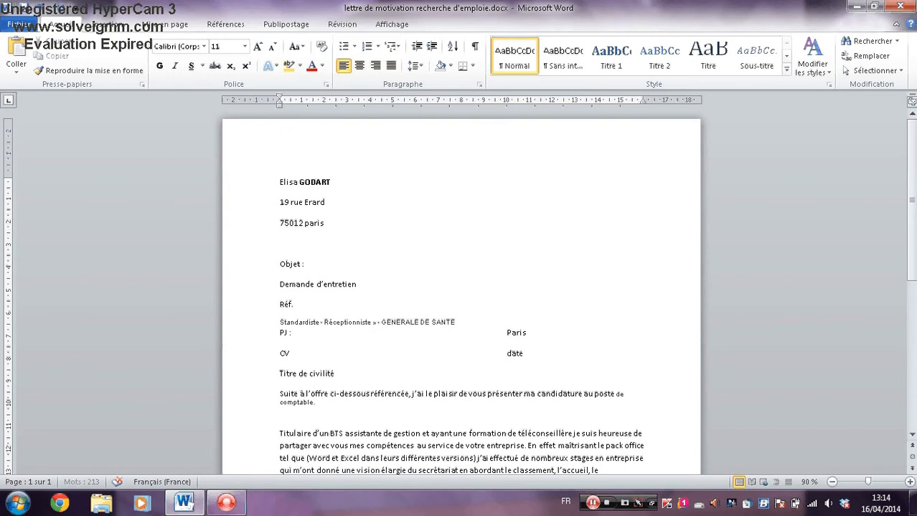
pyautogui.press('Tab')
pyautogui.press('Tab')
pyautogui.press('Tab')
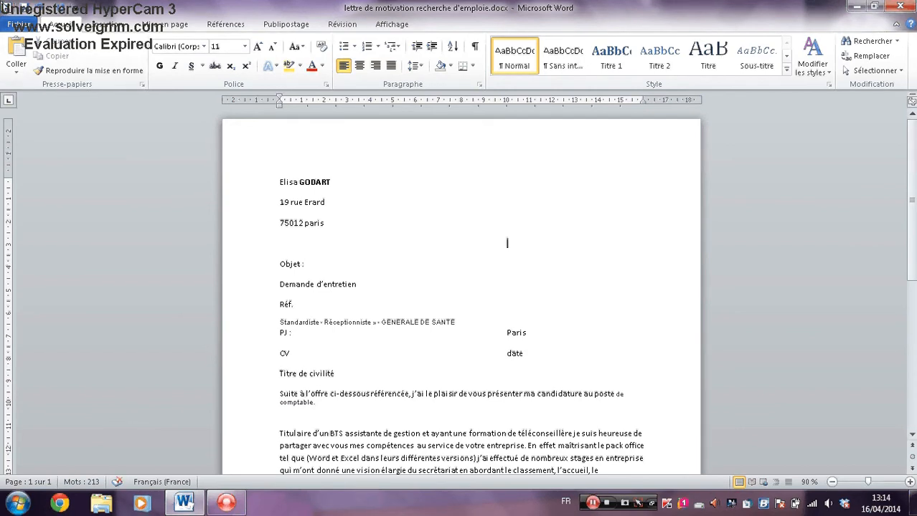
# Look through the columns offered for a new mail merge recipient list and discard the list without saving it.
pyautogui.click(270, 27)
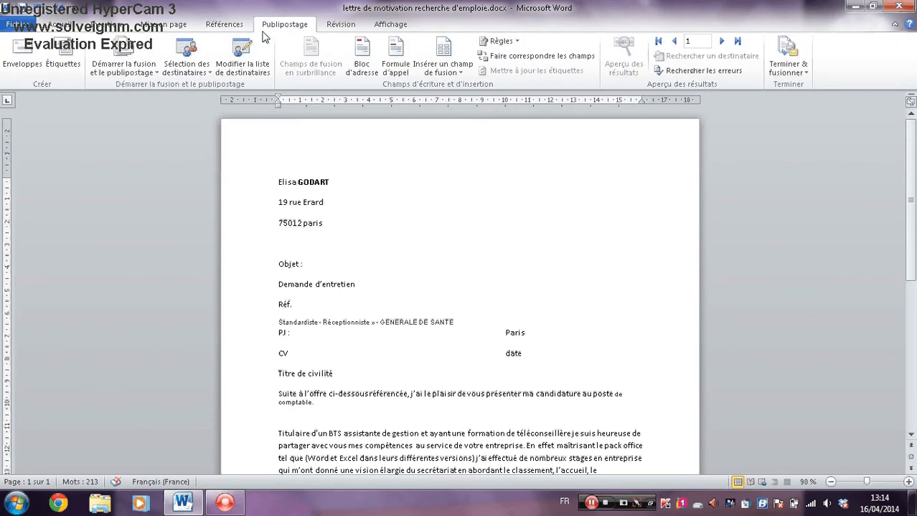
pyautogui.click(197, 72)
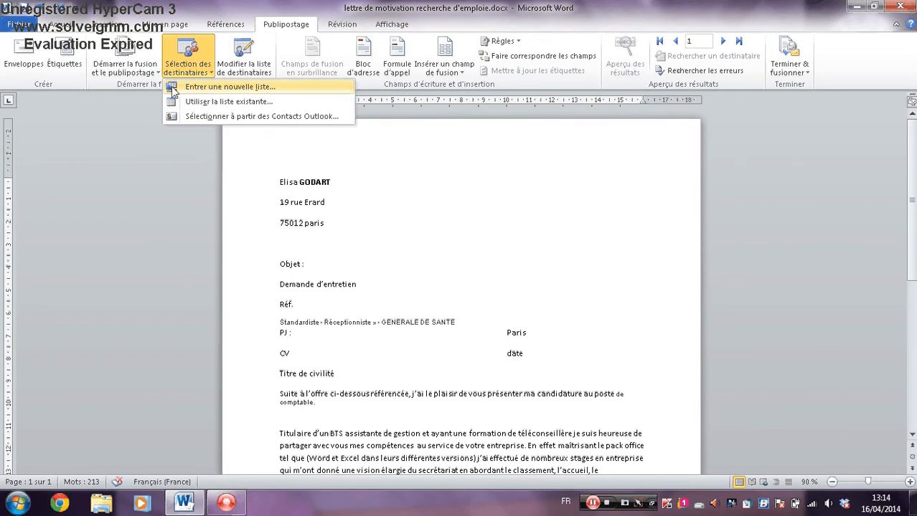
pyautogui.click(201, 87)
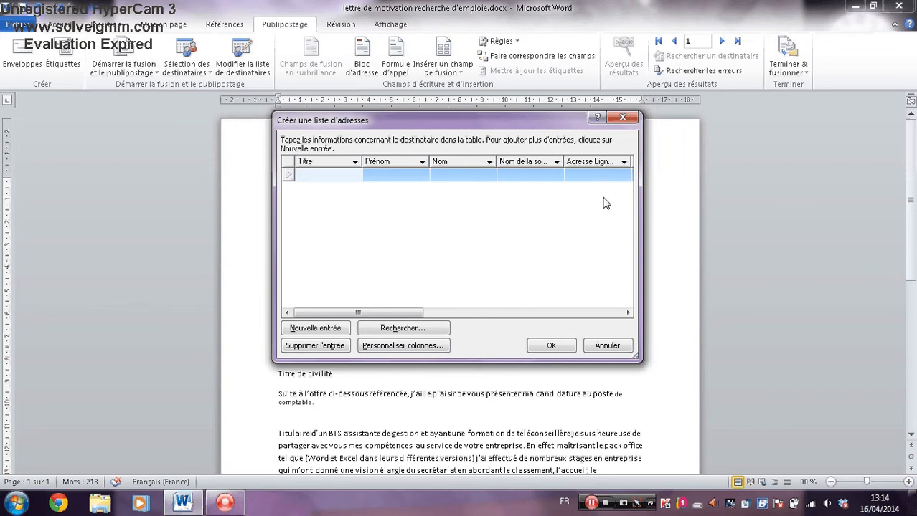
pyautogui.press('Tab')
pyautogui.press('Tab')
pyautogui.press('Tab')
pyautogui.press('Tab')
pyautogui.press('Tab')
pyautogui.press('Tab')
pyautogui.press('Tab')
pyautogui.press('Tab')
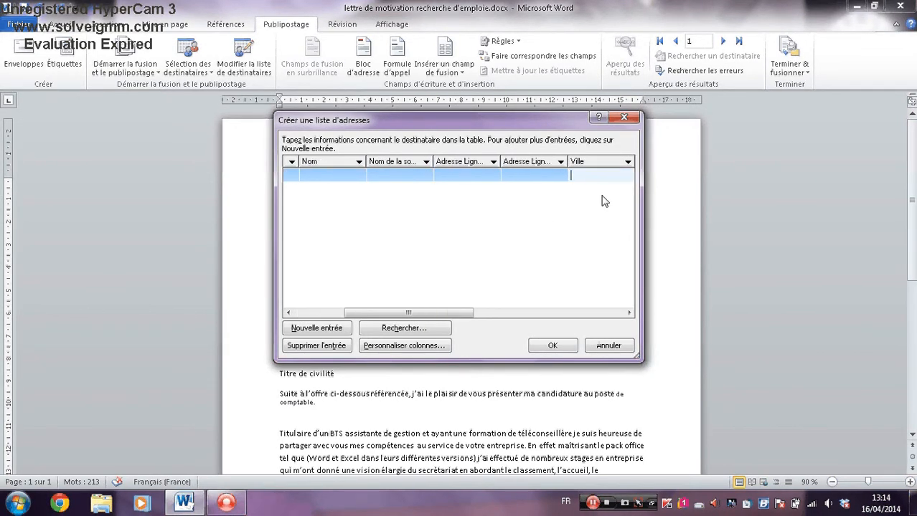
pyautogui.press('Tab')
pyautogui.press('Tab')
pyautogui.press('Tab')
pyautogui.press('Tab')
pyautogui.press('Tab')
pyautogui.press('Tab')
pyautogui.press('Tab')
pyautogui.press('Tab')
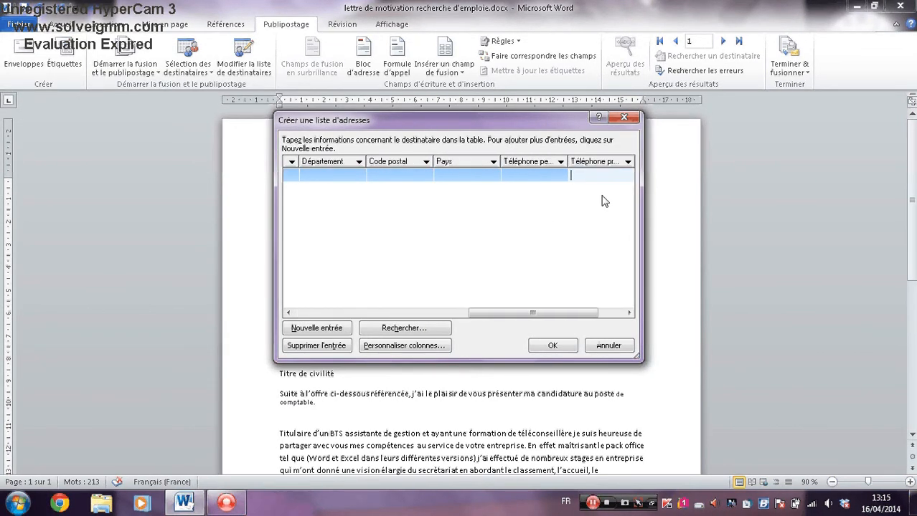
pyautogui.press('Tab')
pyautogui.press('Tab')
pyautogui.press('Tab')
pyautogui.press('Tab')
pyautogui.press('Tab')
pyautogui.press('Tab')
pyautogui.press('Tab')
pyautogui.press('Tab')
pyautogui.press('Tab')
pyautogui.press('Tab')
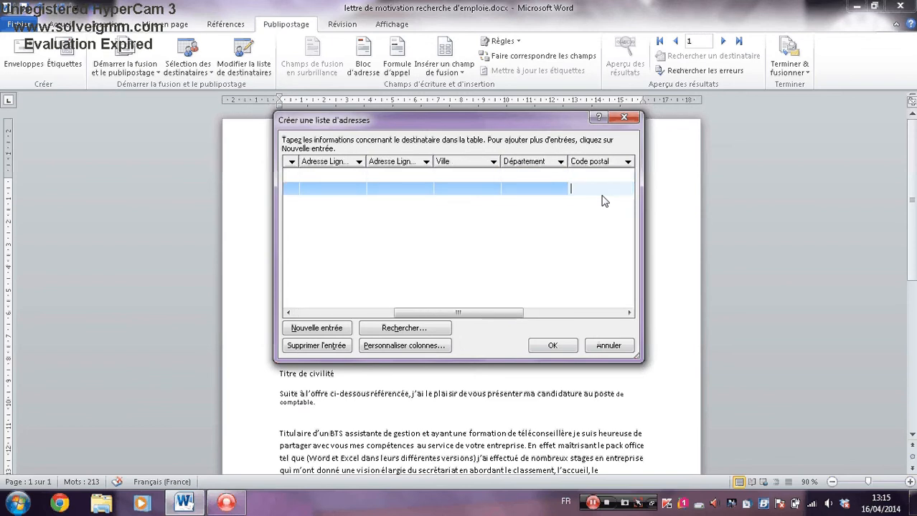
pyautogui.press('Tab')
pyautogui.press('Tab')
pyautogui.press('Tab')
pyautogui.press('Tab')
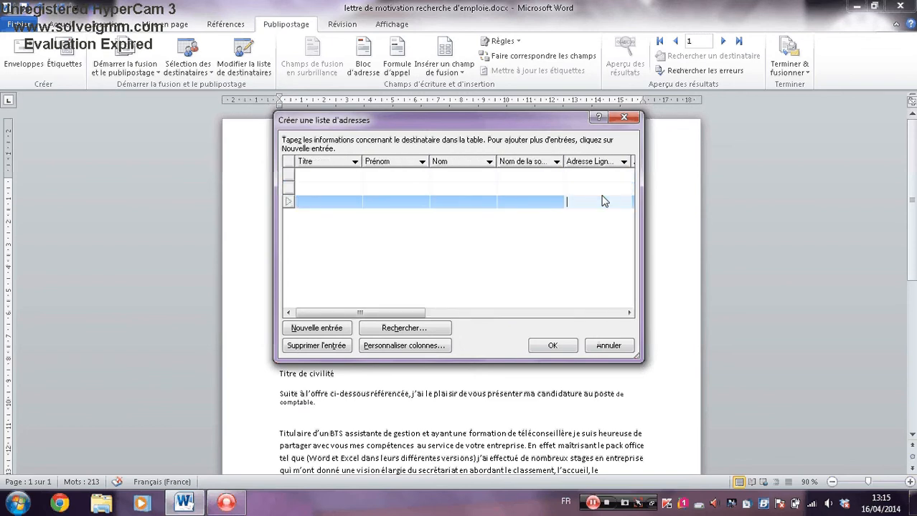
pyautogui.click(549, 349)
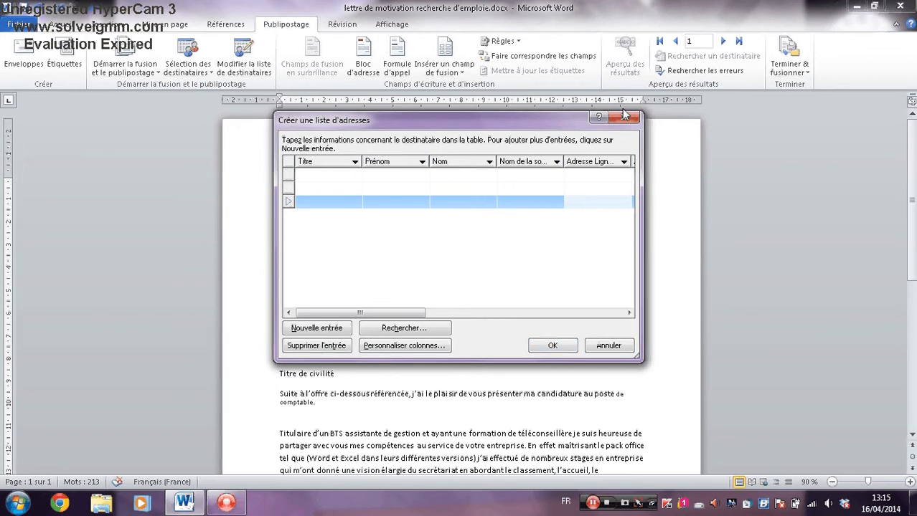
pyautogui.click(607, 345)
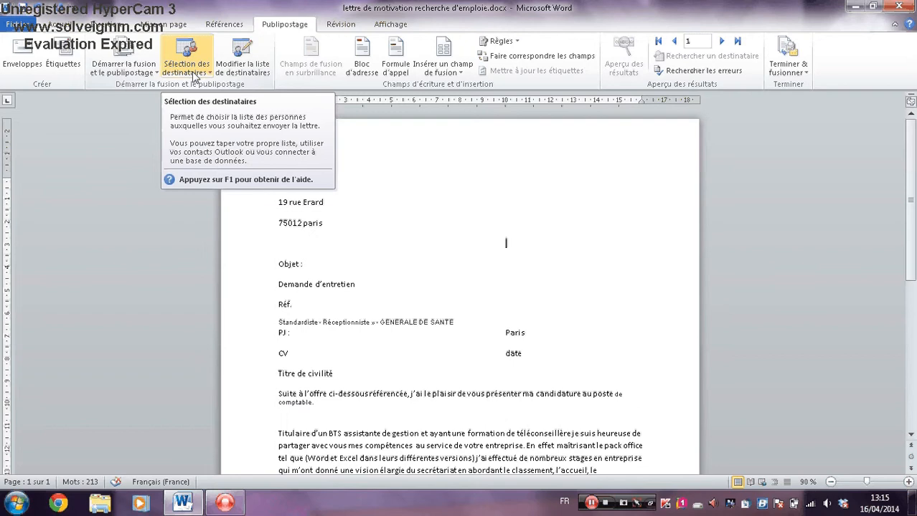
# Attach an existing recipient list from the "Mes sources de données" folder in Documents as the mail merge source.
pyautogui.click(190, 72)
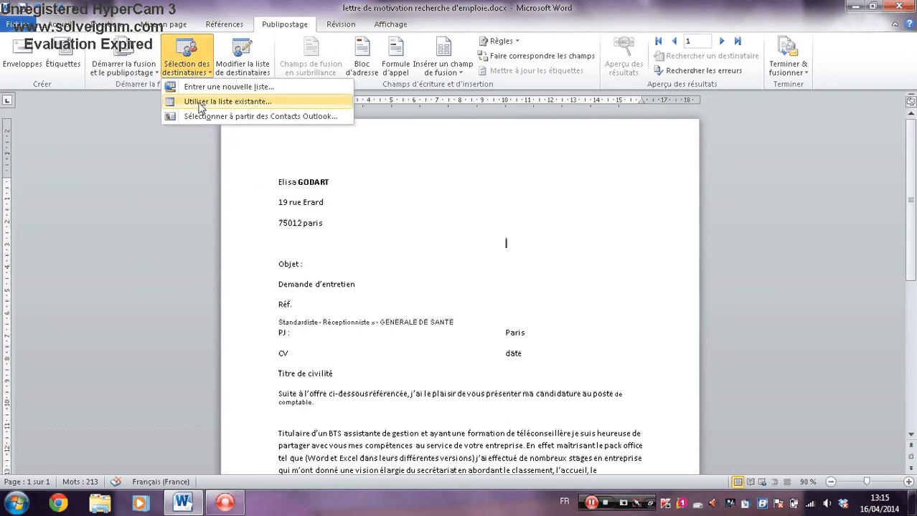
pyautogui.click(201, 102)
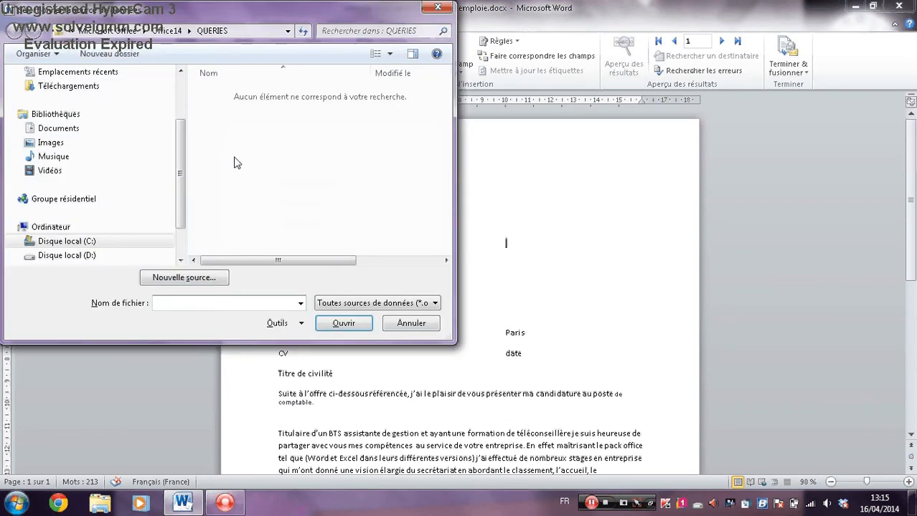
pyautogui.click(87, 129)
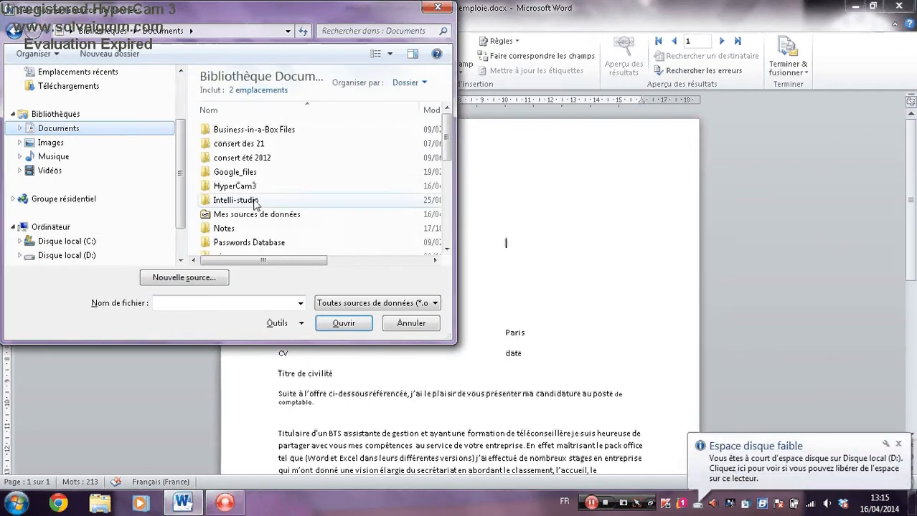
pyautogui.click(246, 219)
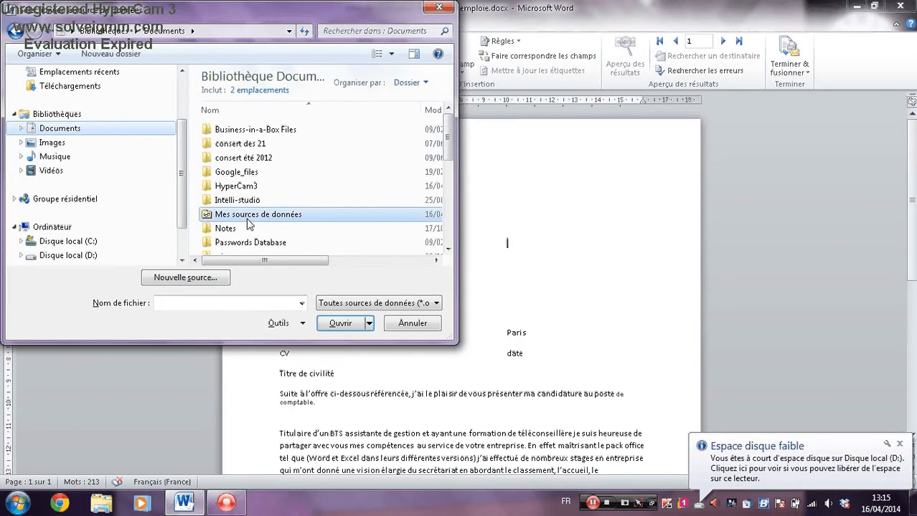
pyautogui.click(246, 219)
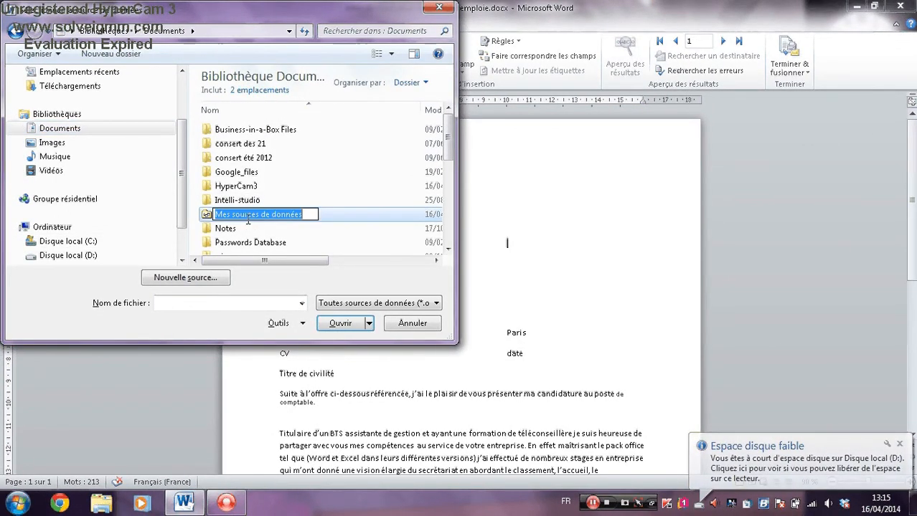
pyautogui.click(247, 223)
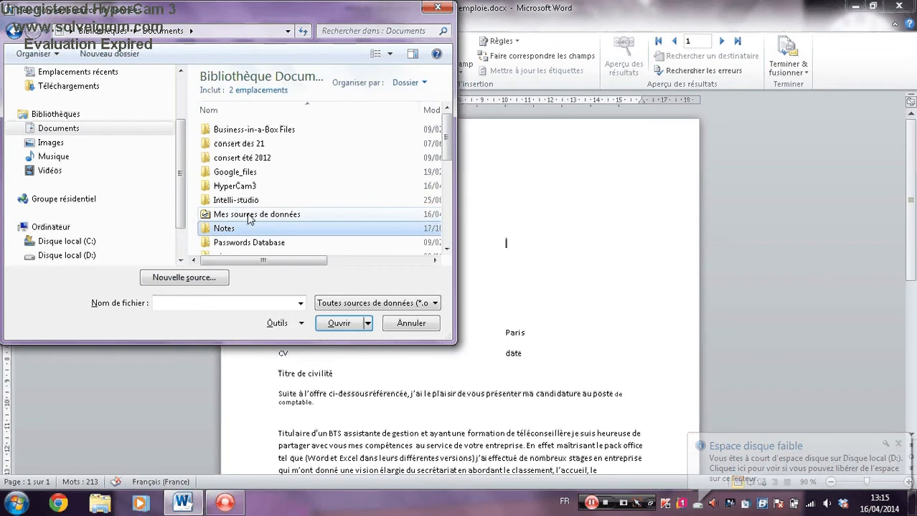
pyautogui.doubleClick(249, 217)
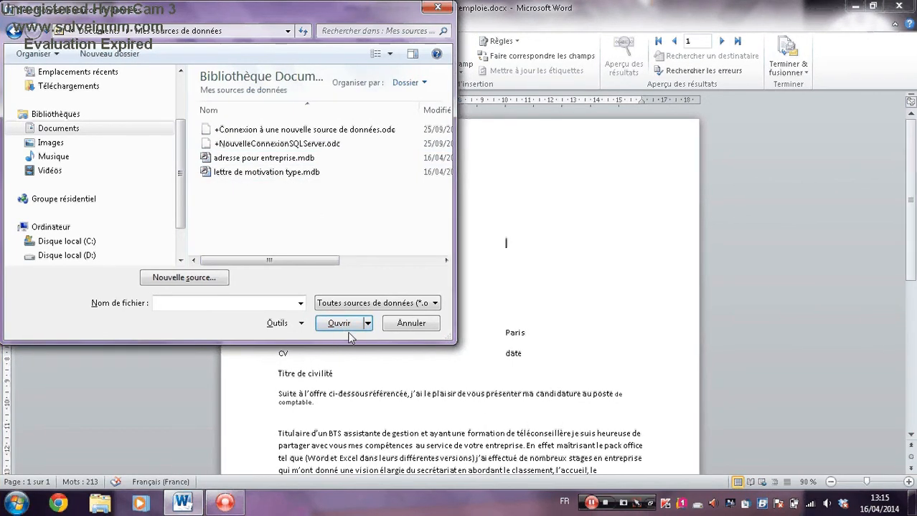
pyautogui.click(349, 332)
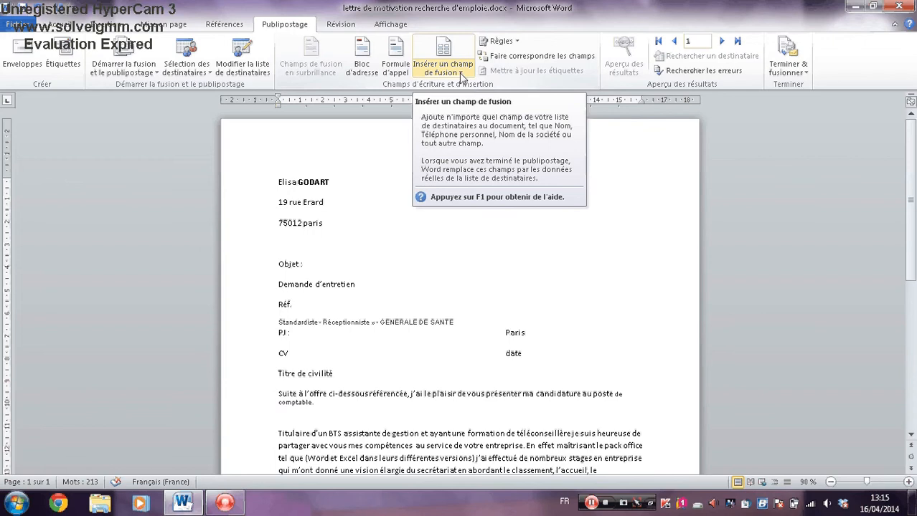
# Insert the Nom_de_la_société merge field on the indented line and Adresse_Ligne_1 aligned on a new line beneath it.
pyautogui.click(458, 75)
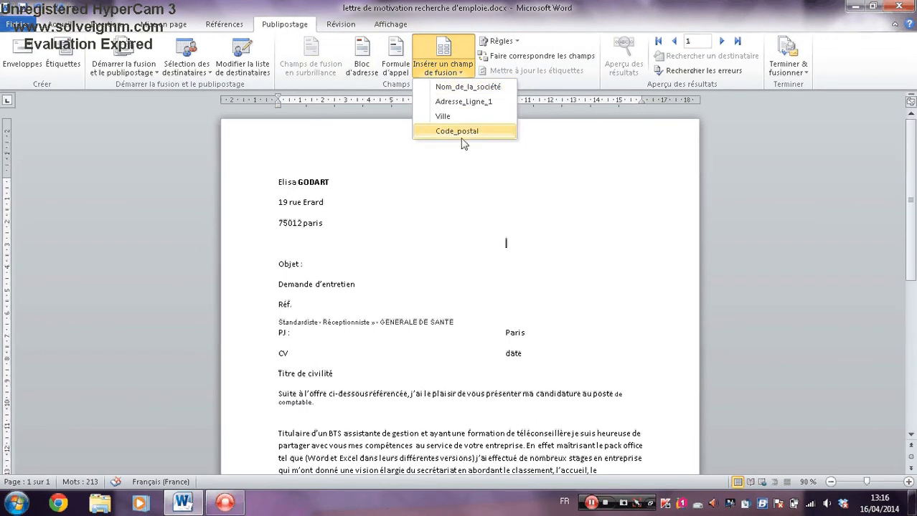
pyautogui.click(448, 87)
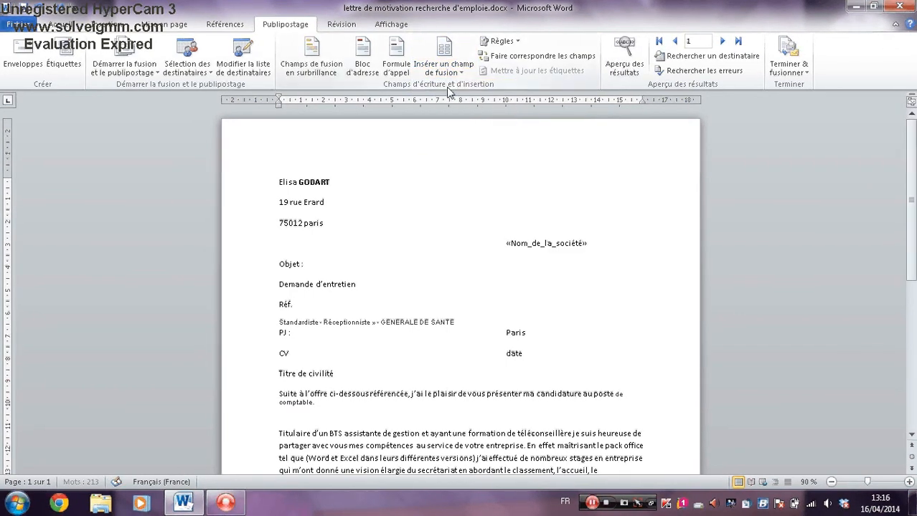
pyautogui.press('Return')
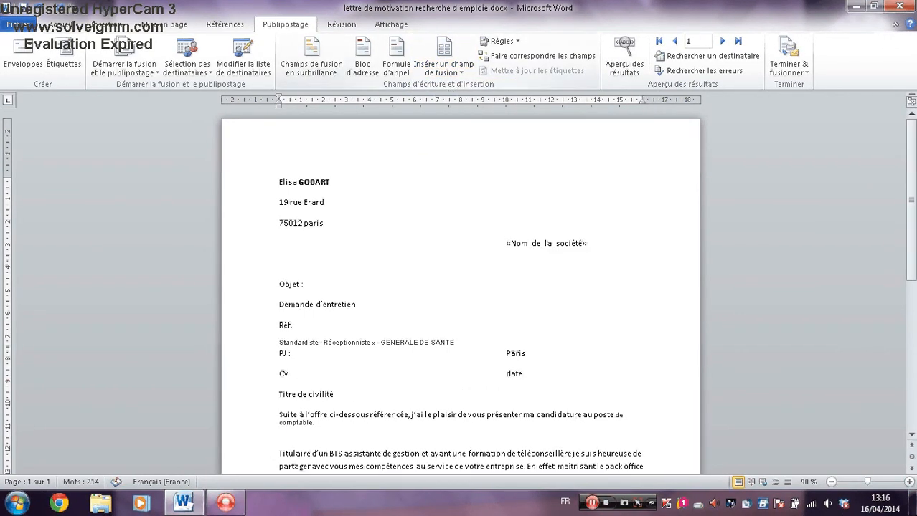
pyautogui.press('Tab')
pyautogui.press('Tab')
pyautogui.click(442, 47)
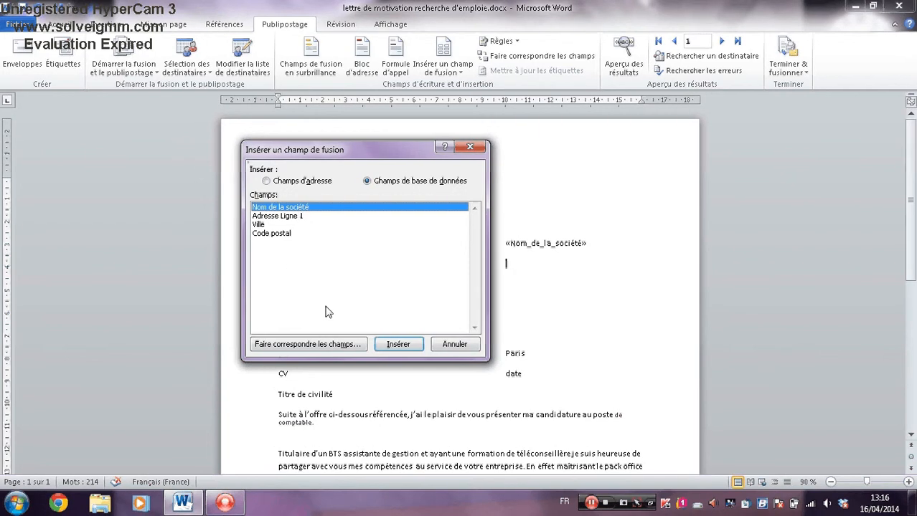
pyautogui.click(305, 217)
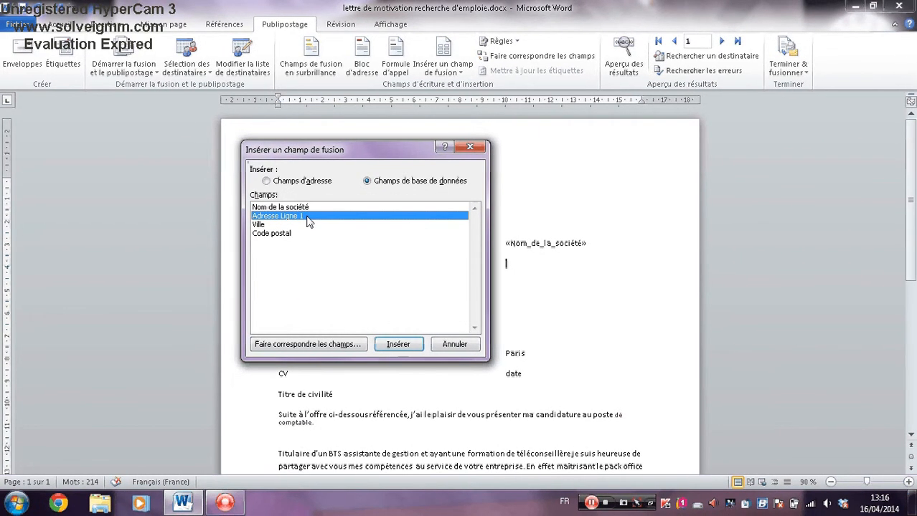
pyautogui.click(400, 344)
pyautogui.click(455, 345)
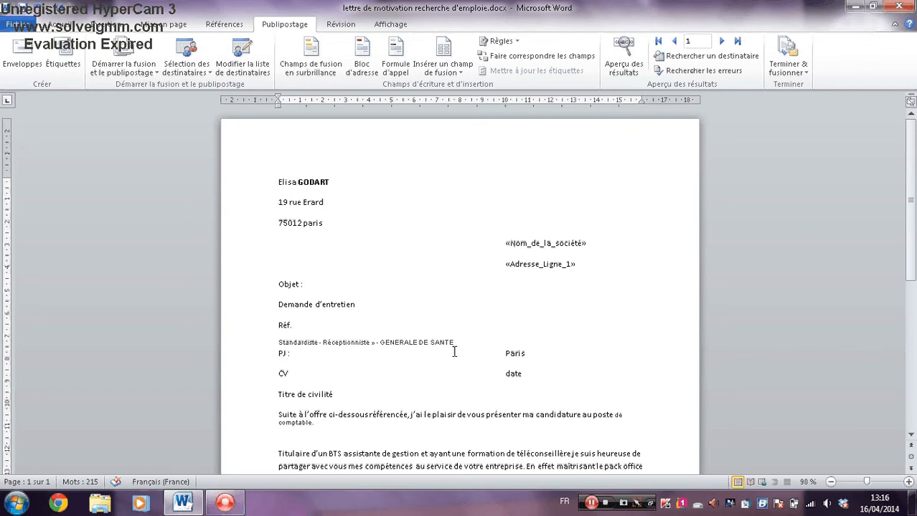
# Add an aligned line under Adresse_Ligne_1 containing the Code_postal and Ville merge fields side by side.
pyautogui.press('Return')
pyautogui.press('Tab')
pyautogui.press('Tab')
pyautogui.press('Tab')
pyautogui.press('Tab')
pyautogui.press('Tab')
pyautogui.press('Tab')
pyautogui.press('Tab')
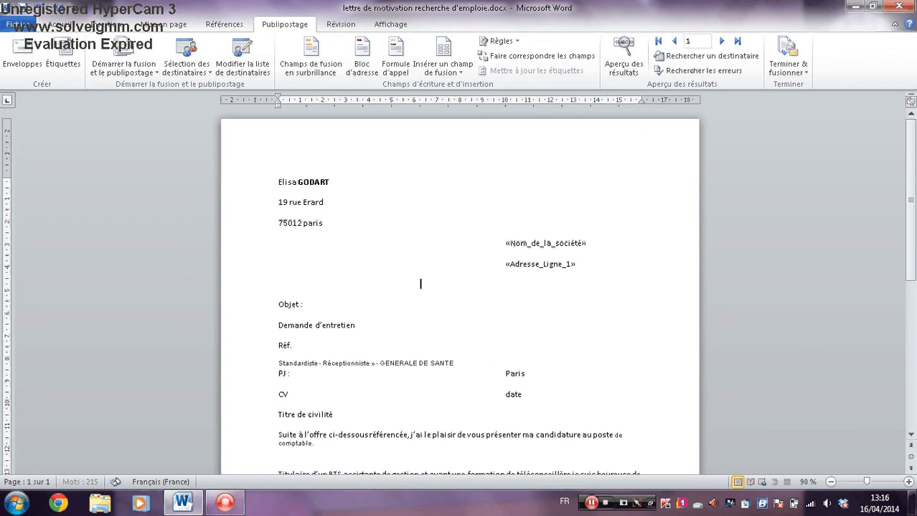
pyautogui.press('Tab')
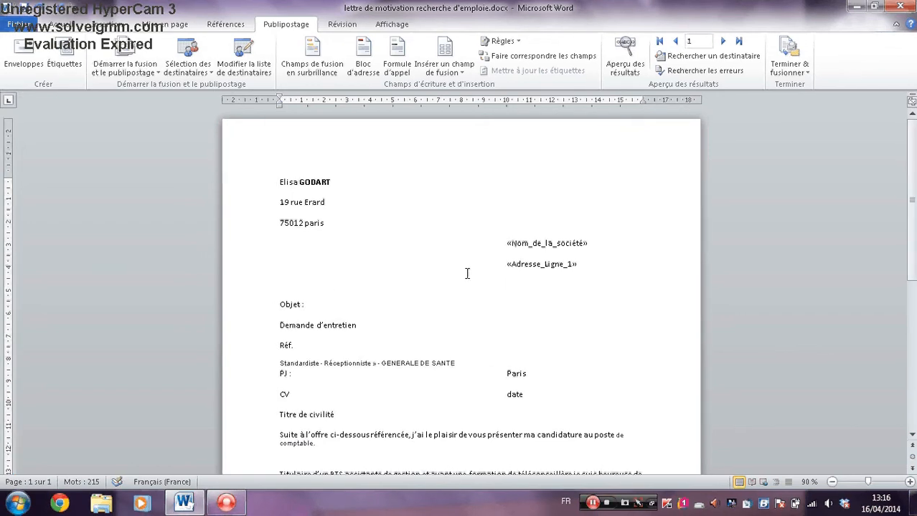
pyautogui.click(443, 66)
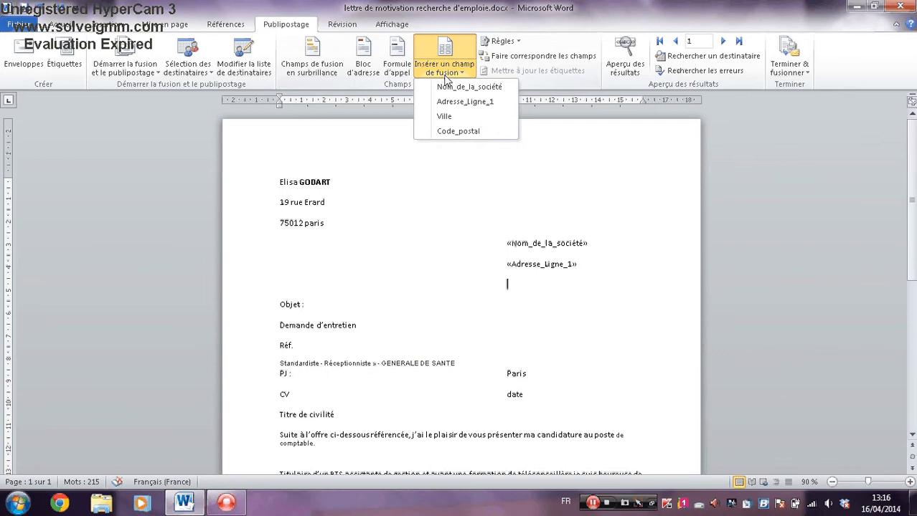
pyautogui.click(451, 134)
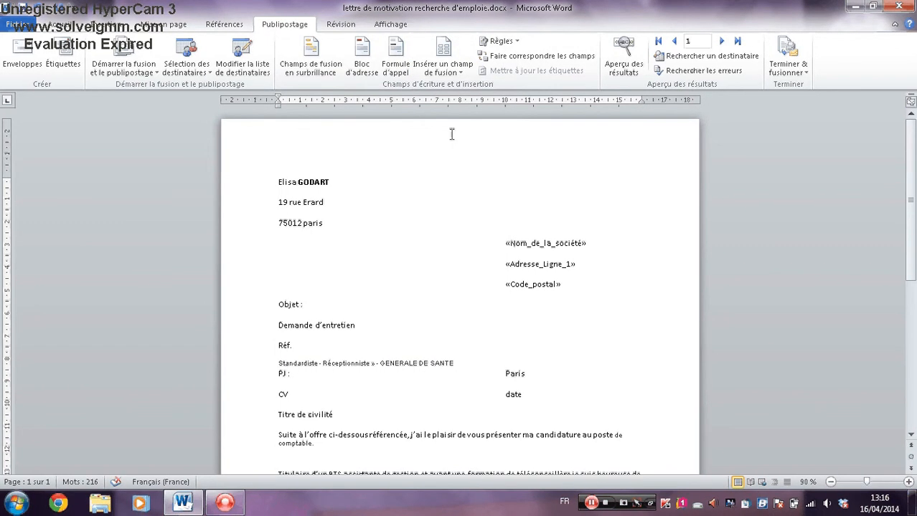
pyautogui.click(428, 74)
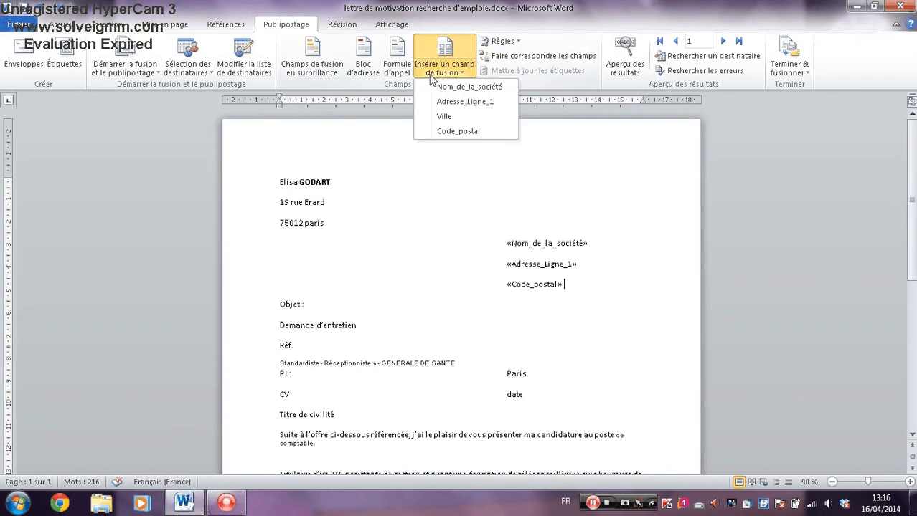
pyautogui.click(443, 116)
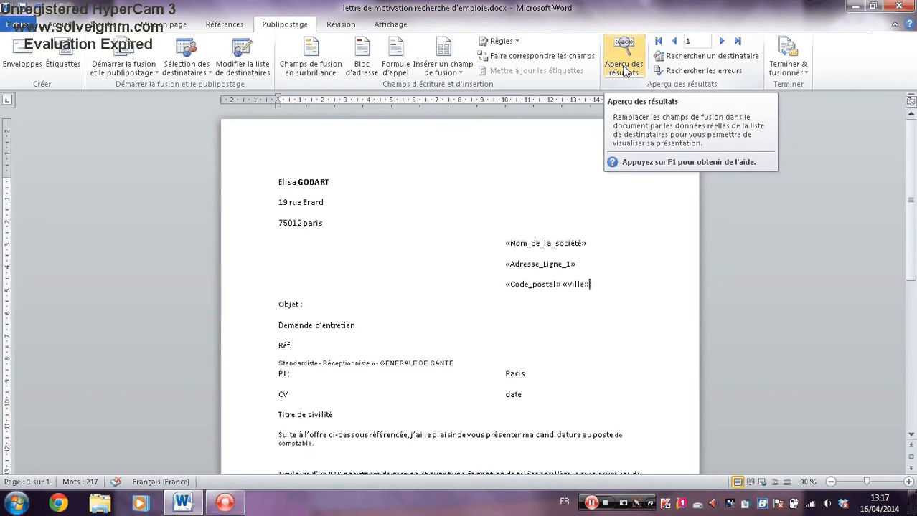
# Preview the merged recipient address in the letter and switch back to showing the merge field names.
pyautogui.click(623, 70)
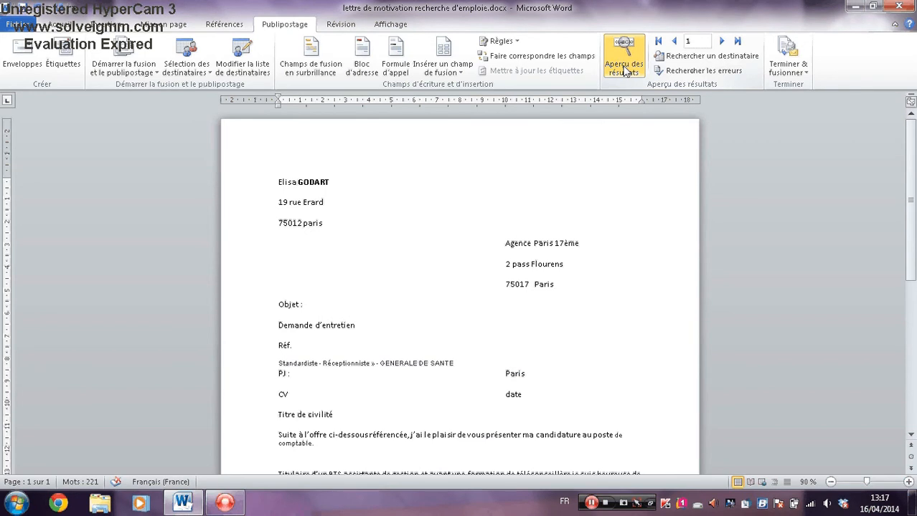
pyautogui.click(624, 68)
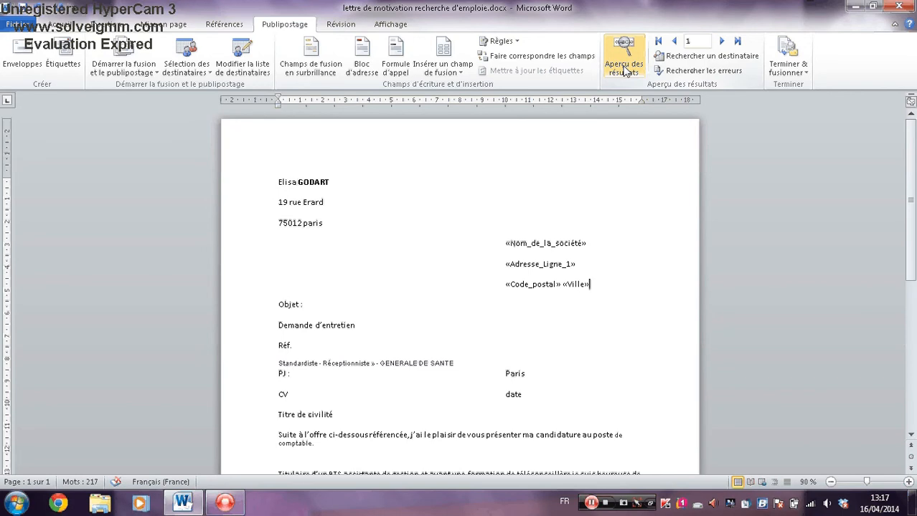
pyautogui.click(624, 68)
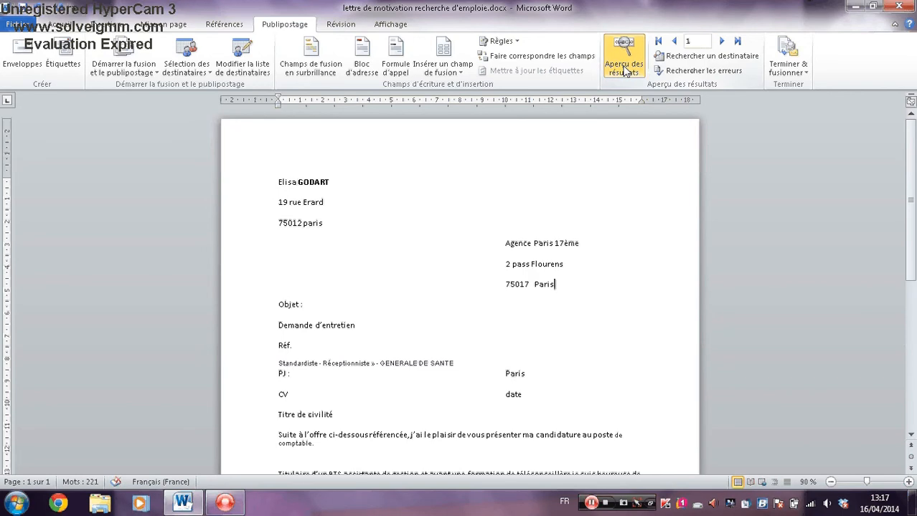
pyautogui.click(624, 68)
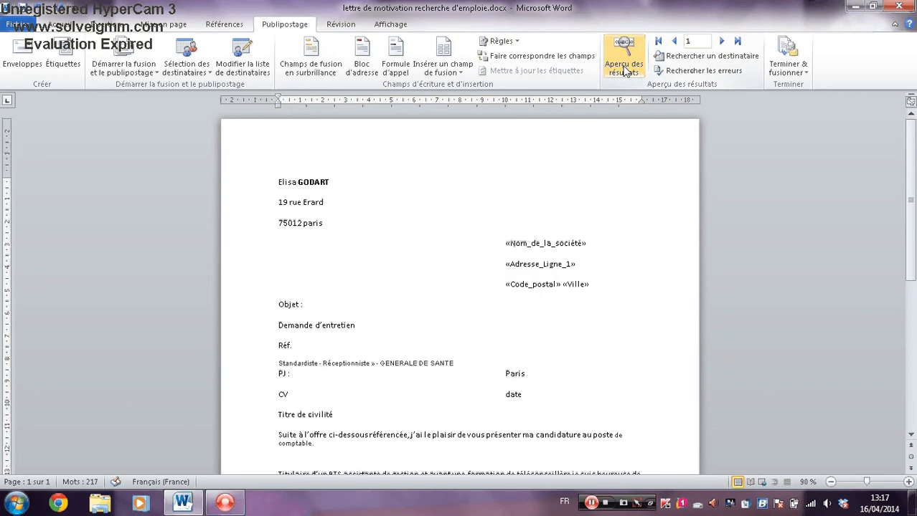
# Preview the merged letter for recipient records 1 through 8 one after another and return to showing the merge field names.
pyautogui.click(624, 68)
pyautogui.click(624, 68)
pyautogui.click(624, 69)
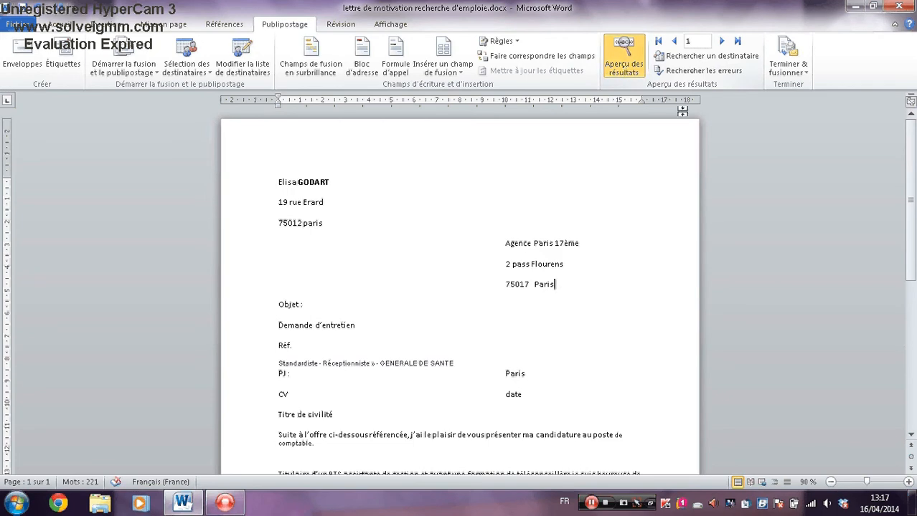
pyautogui.click(724, 42)
pyautogui.click(724, 43)
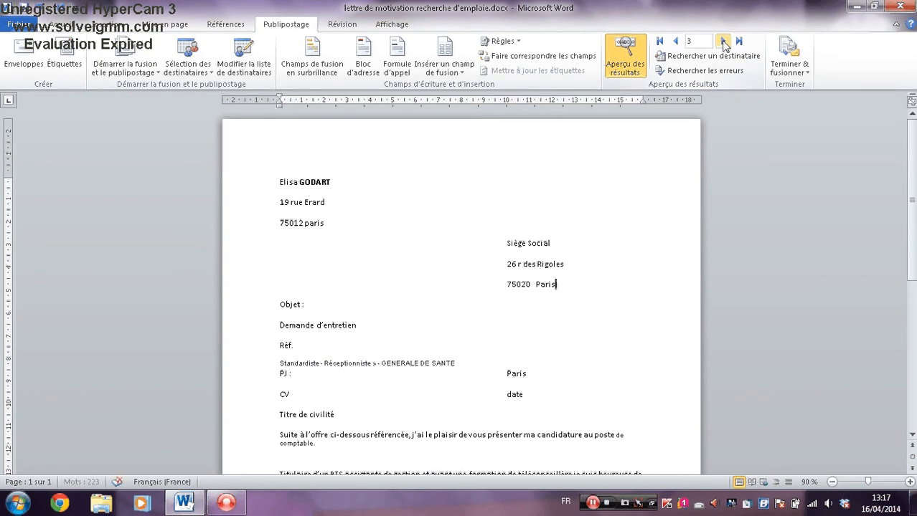
pyautogui.click(724, 42)
pyautogui.click(723, 42)
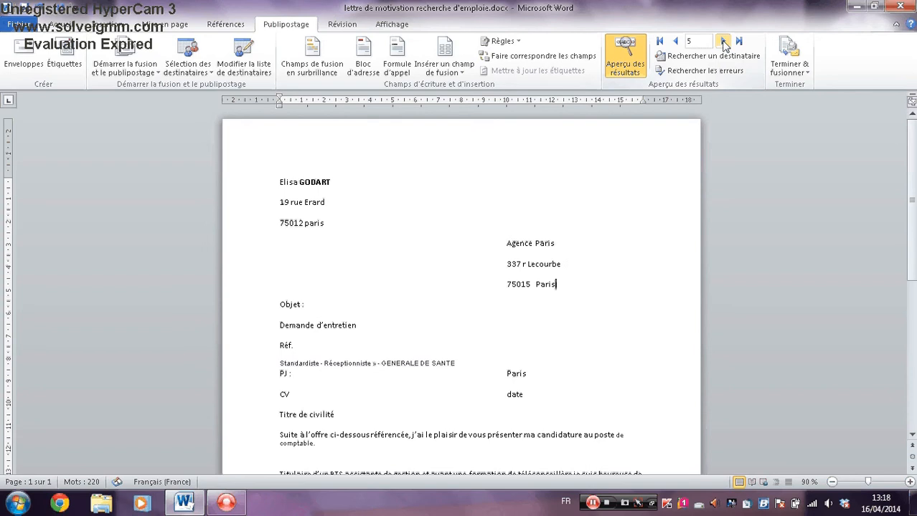
pyautogui.click(724, 42)
pyautogui.click(723, 42)
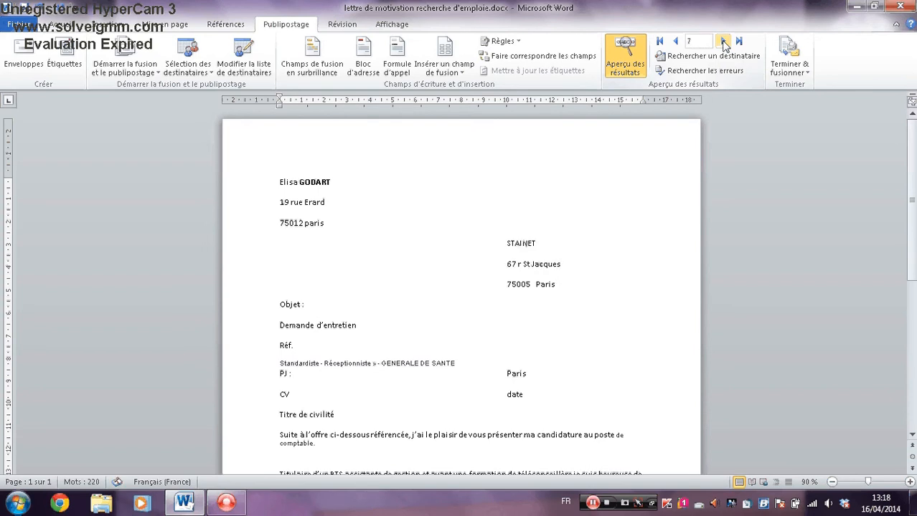
pyautogui.click(723, 43)
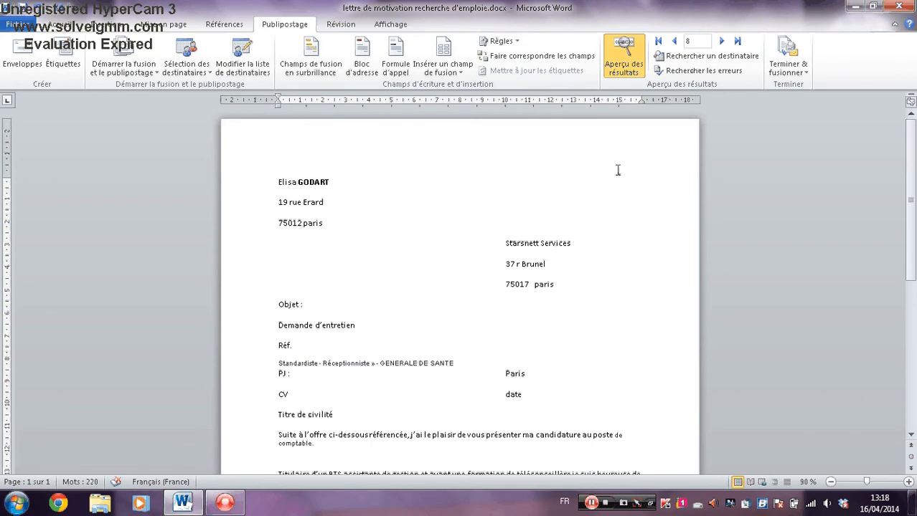
pyautogui.click(622, 63)
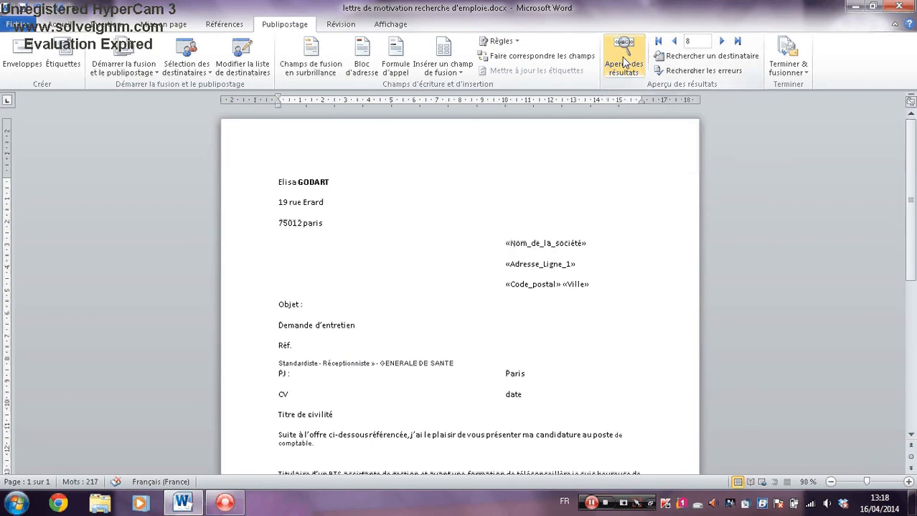